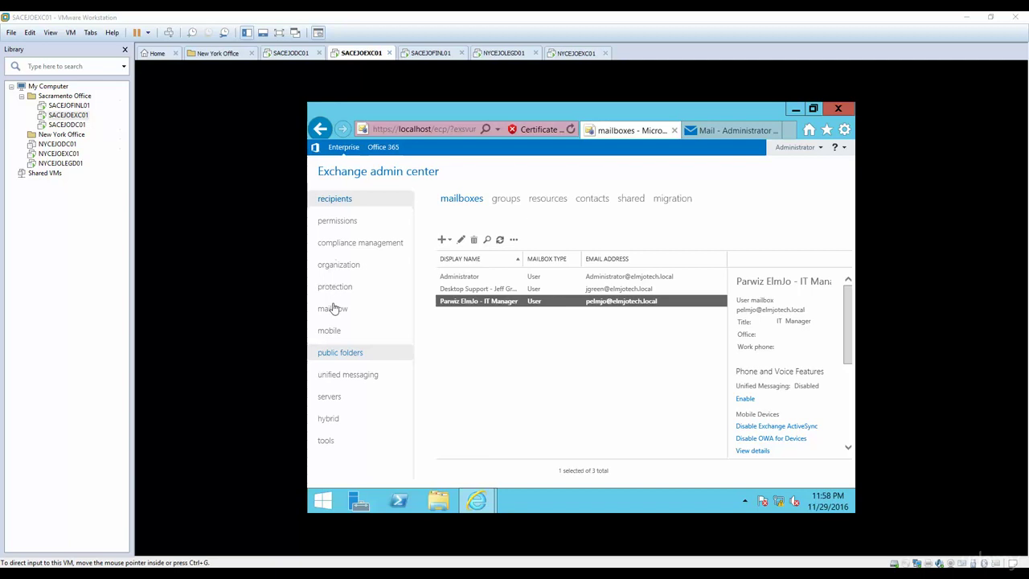
Start a new mobile device mailbox policy named 'Restrict Some Phones'.
click(337, 332)
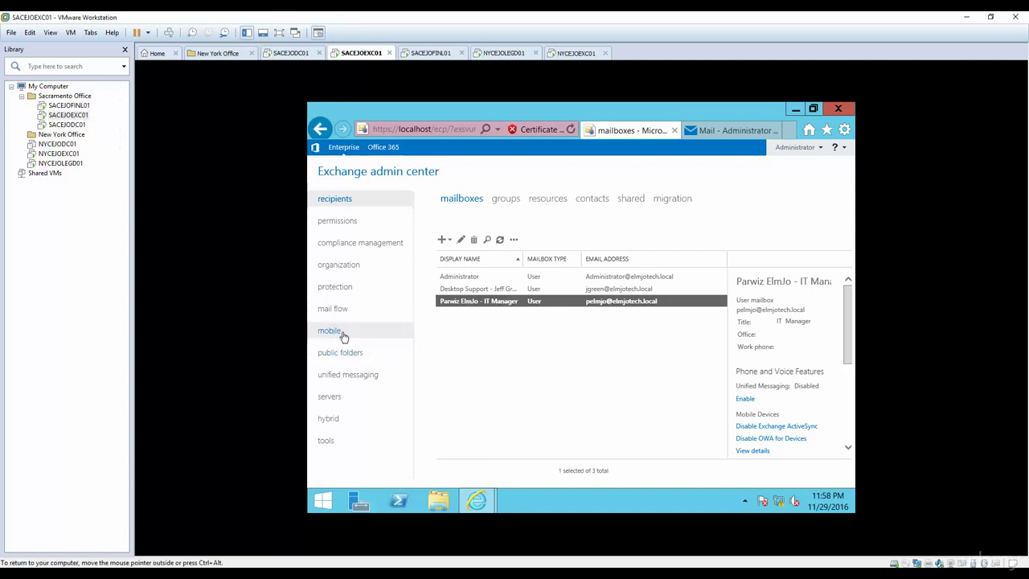
click(331, 336)
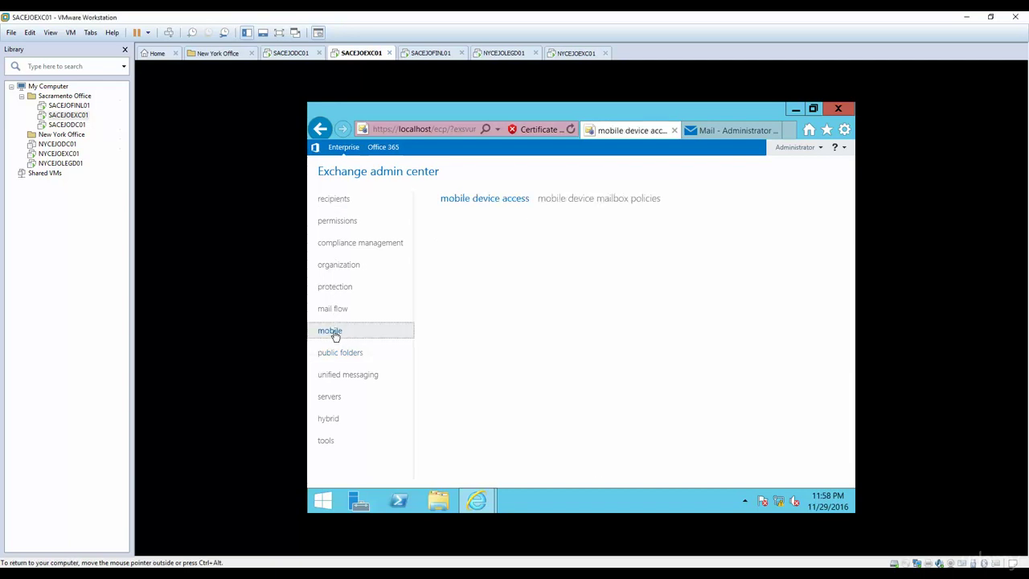
click(573, 203)
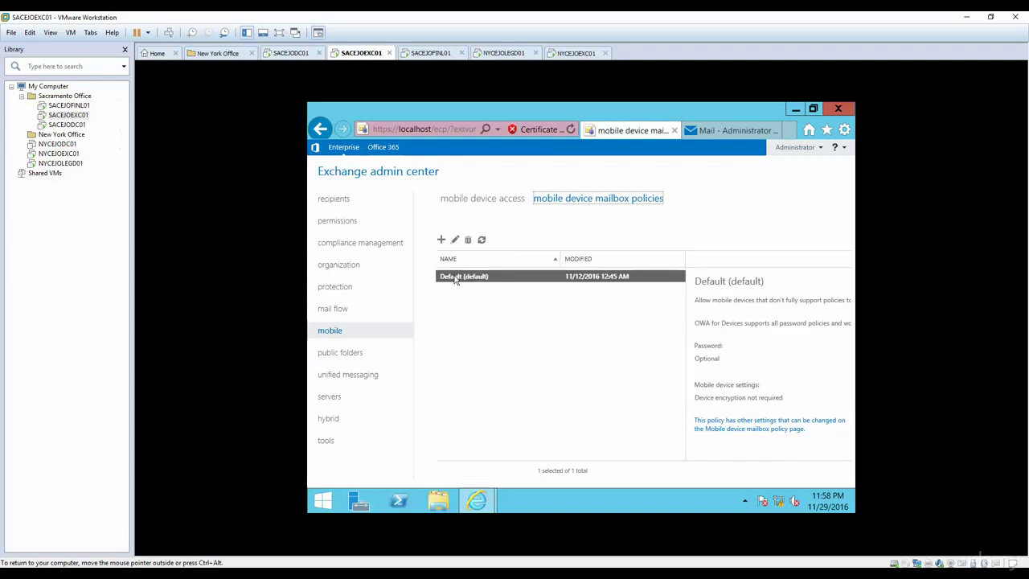
click(441, 241)
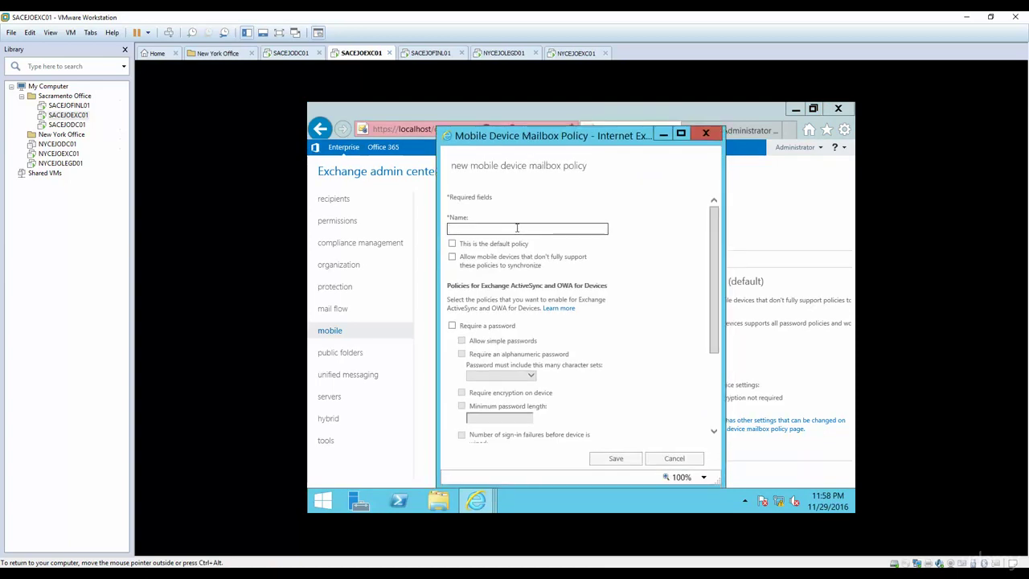
text(Restrict Some Phones)
mouse_move(494, 269)
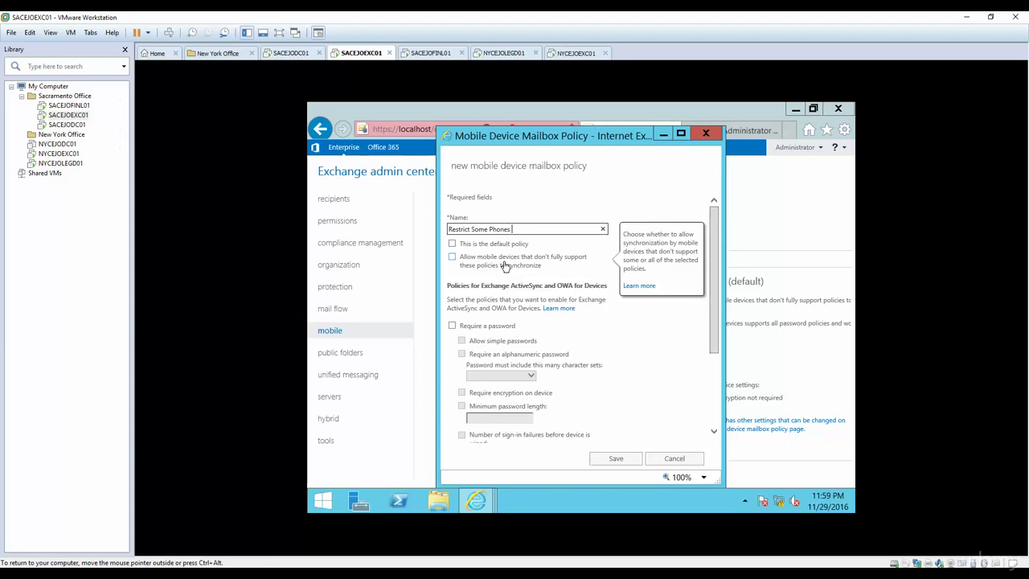
click(504, 266)
drag(716, 324, 719, 362)
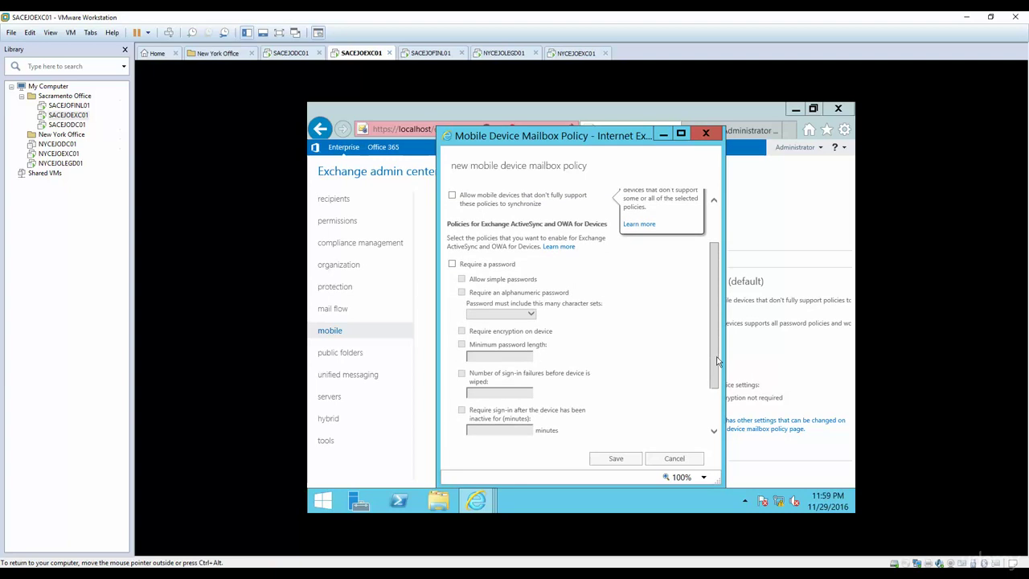
Require an alphanumeric password with 4 character sets on mobile devices.
click(452, 264)
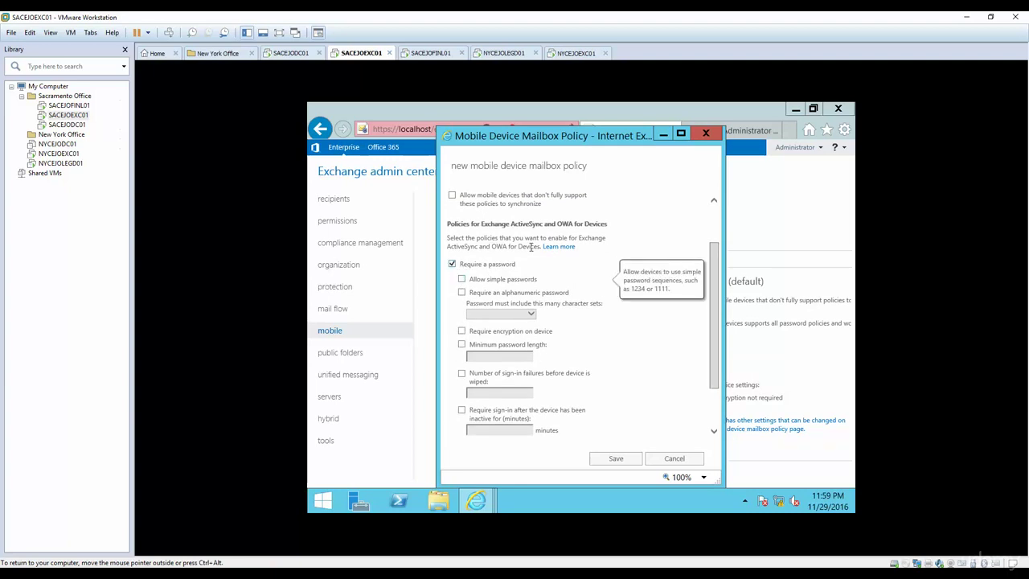
click(462, 280)
click(462, 280)
click(462, 293)
click(491, 315)
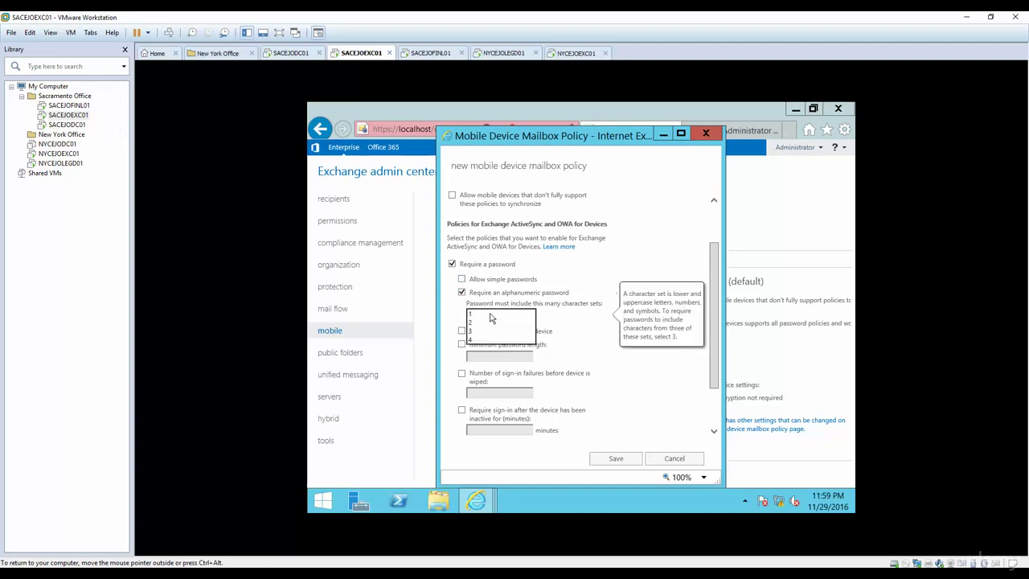
click(486, 322)
key(Down)
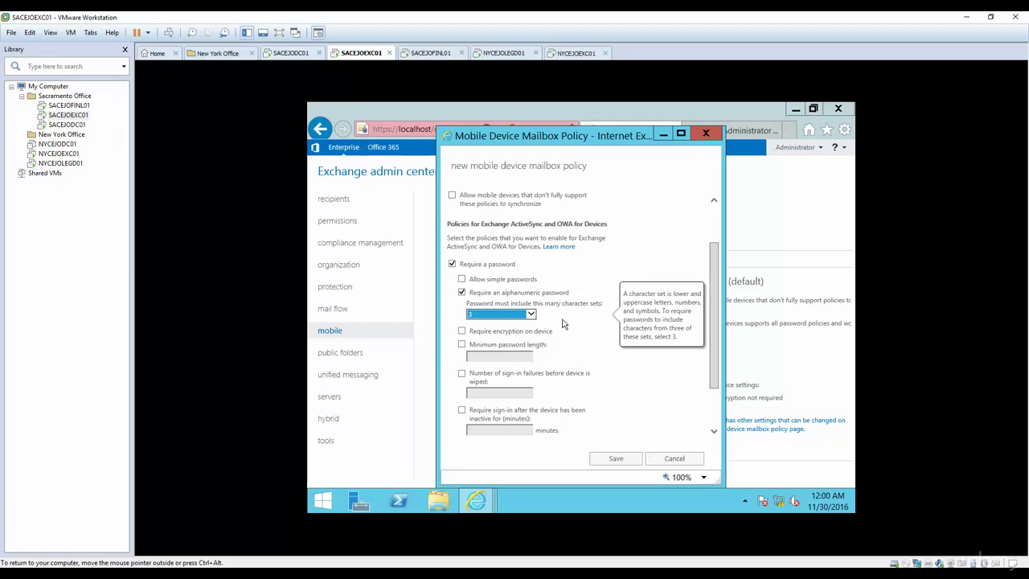
click(524, 315)
click(518, 322)
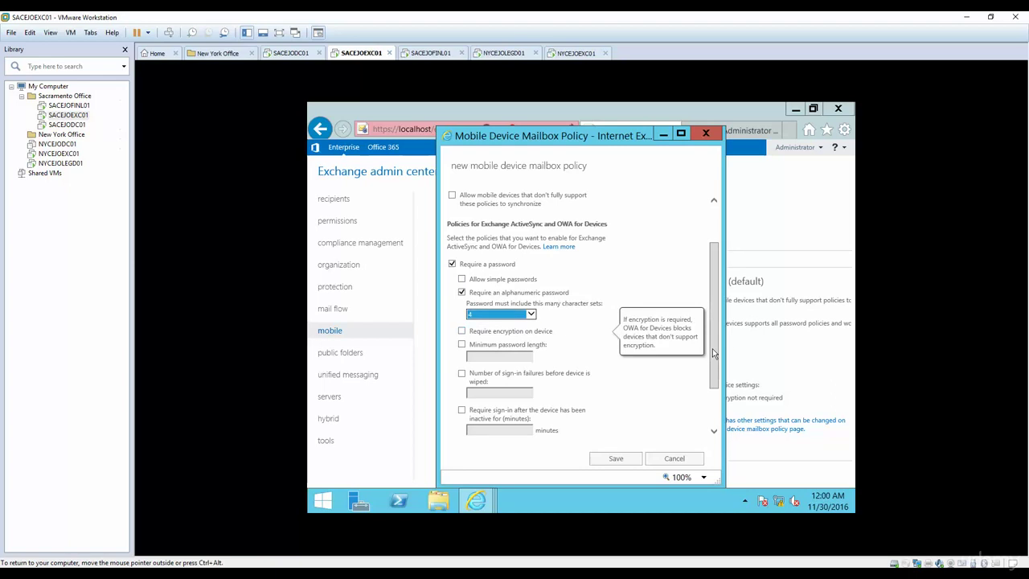
Go through the remaining password options, leaving minimum password length unrequired.
drag(712, 354, 714, 368)
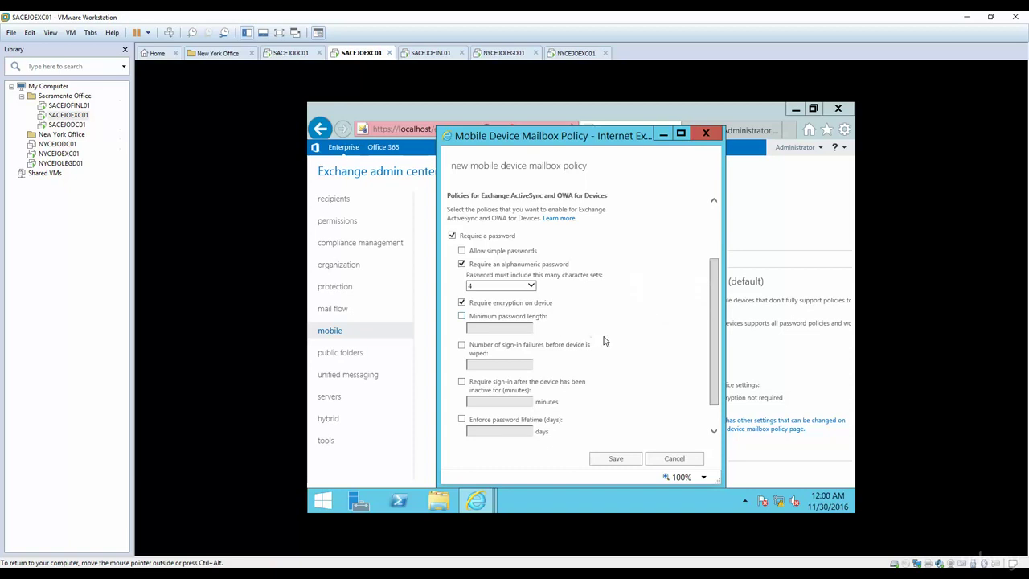
click(462, 316)
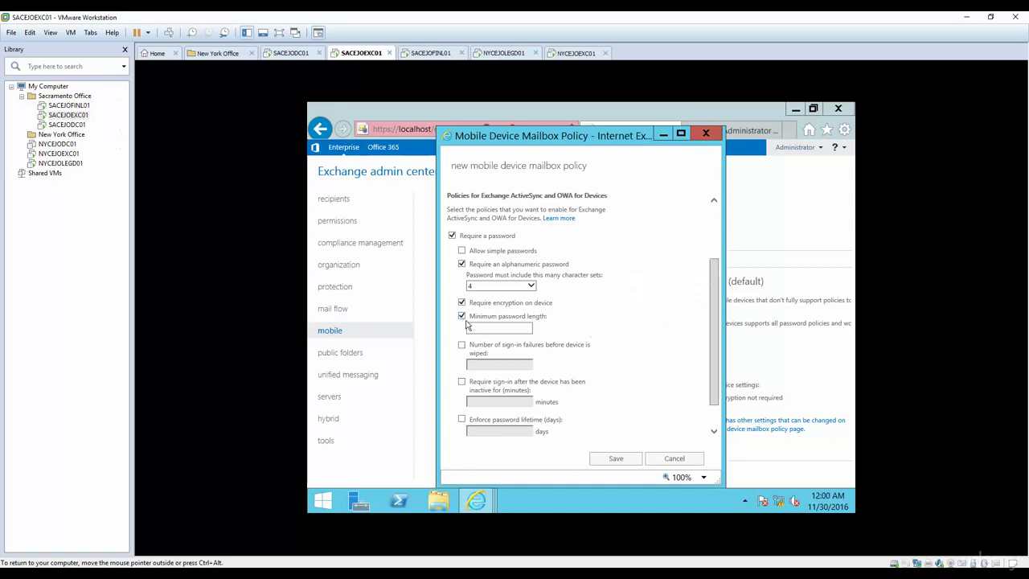
click(461, 316)
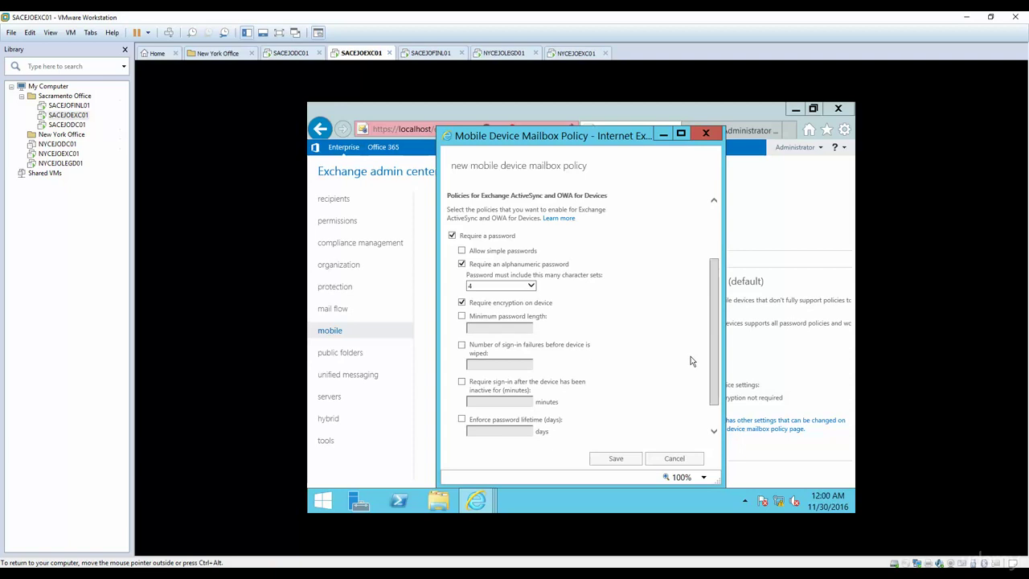
mouse_move(712, 368)
mouse_down()
mouse_move(718, 401)
mouse_move(712, 361)
mouse_move(715, 393)
mouse_move(715, 371)
mouse_up()
drag(712, 339, 711, 305)
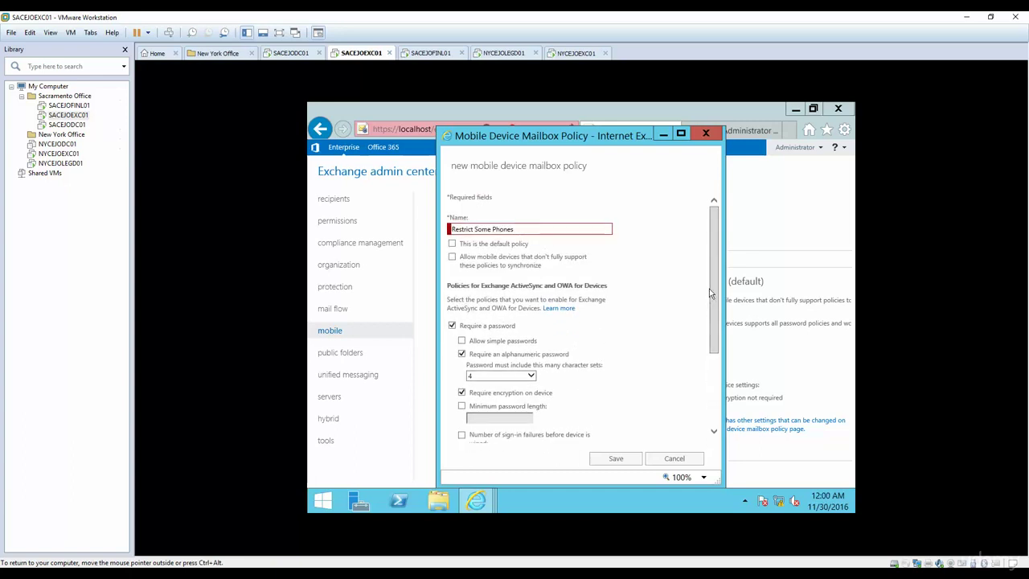
Strip the spaces from the policy name after the whitespace save error; saving still fails.
click(616, 460)
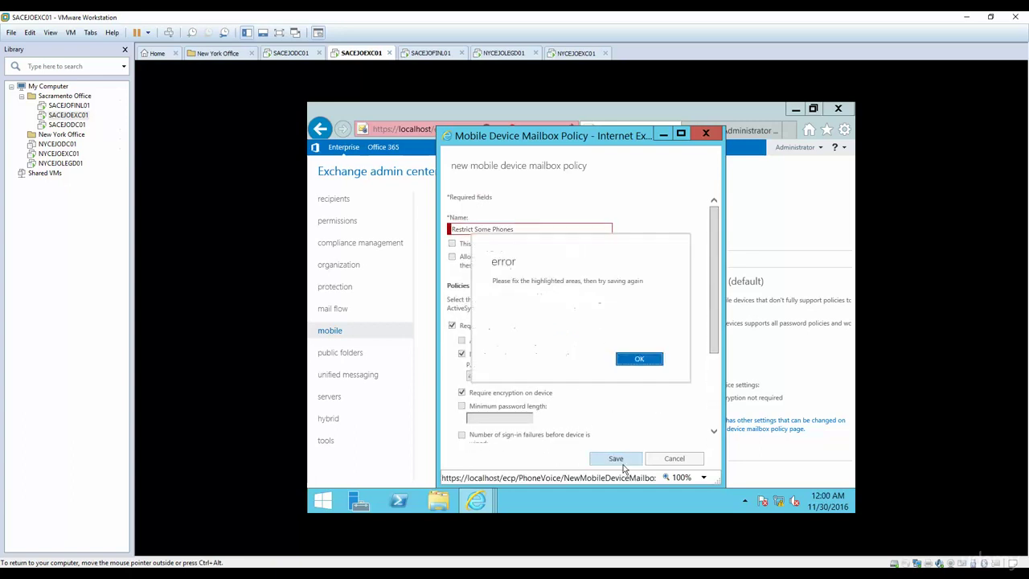
click(639, 361)
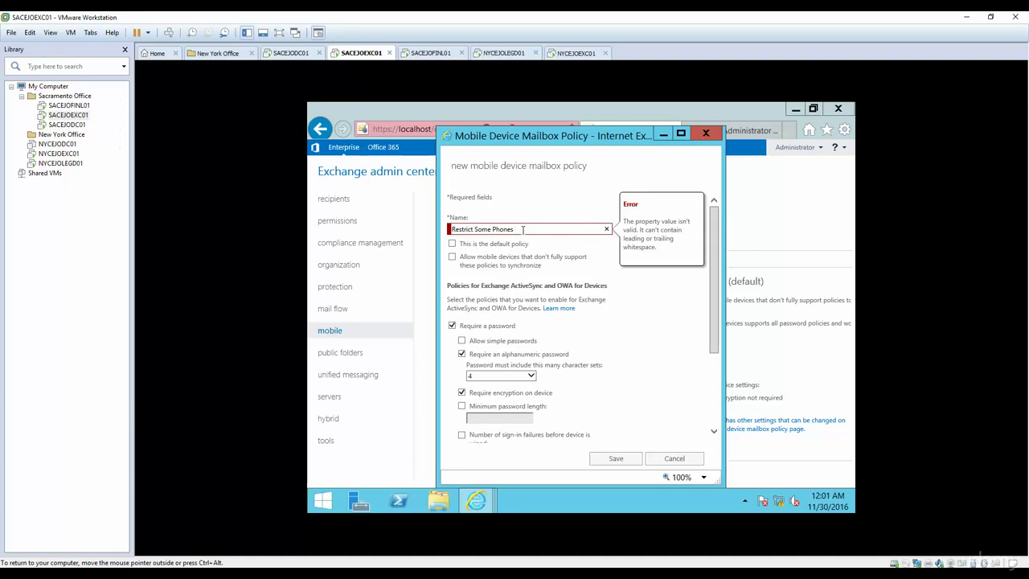
click(523, 230)
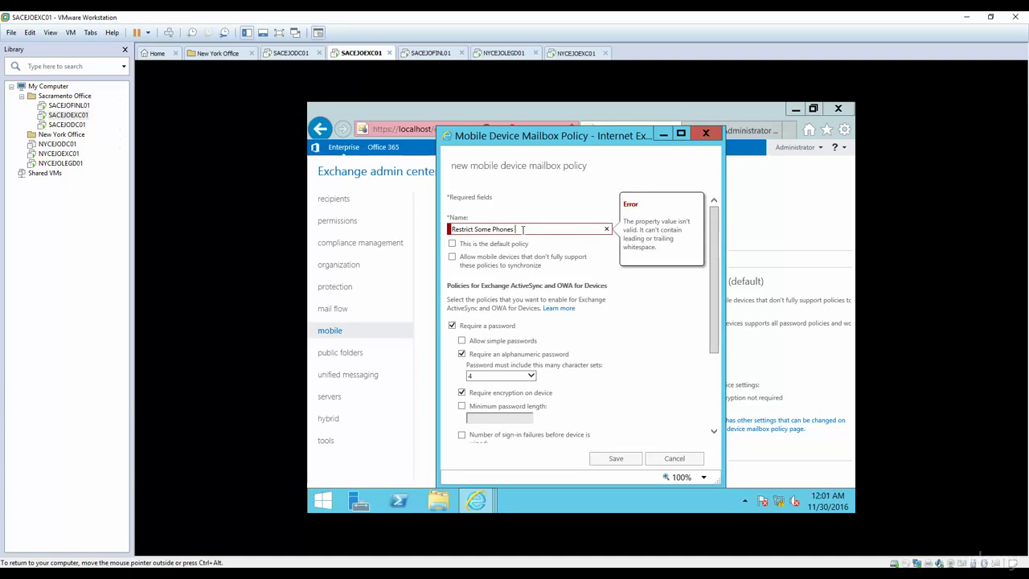
click(493, 229)
key(BackSpace)
key(Left)
key(Left)
key(Left)
key(Left)
key(BackSpace)
mouse_move(478, 380)
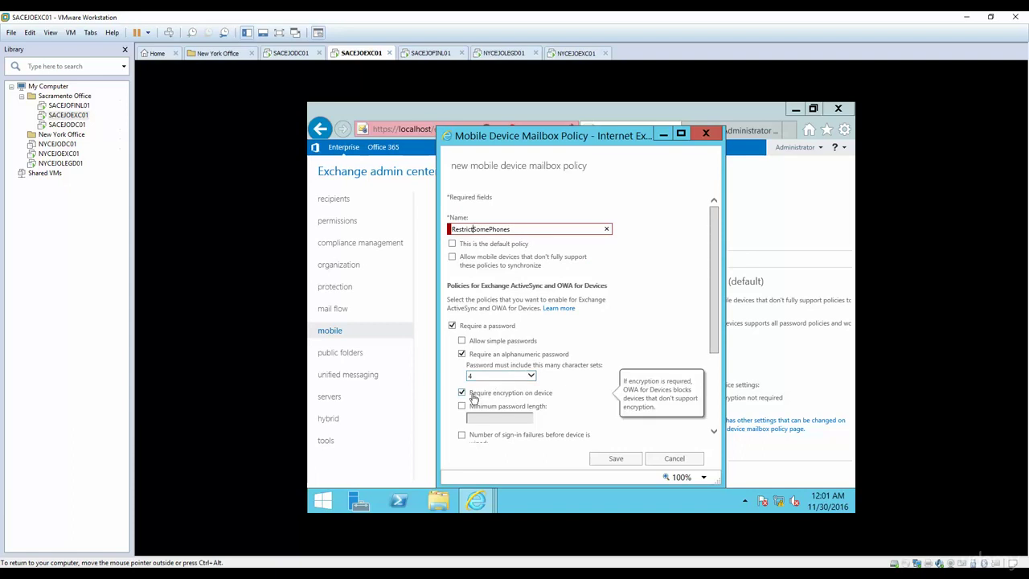
click(611, 458)
click(641, 357)
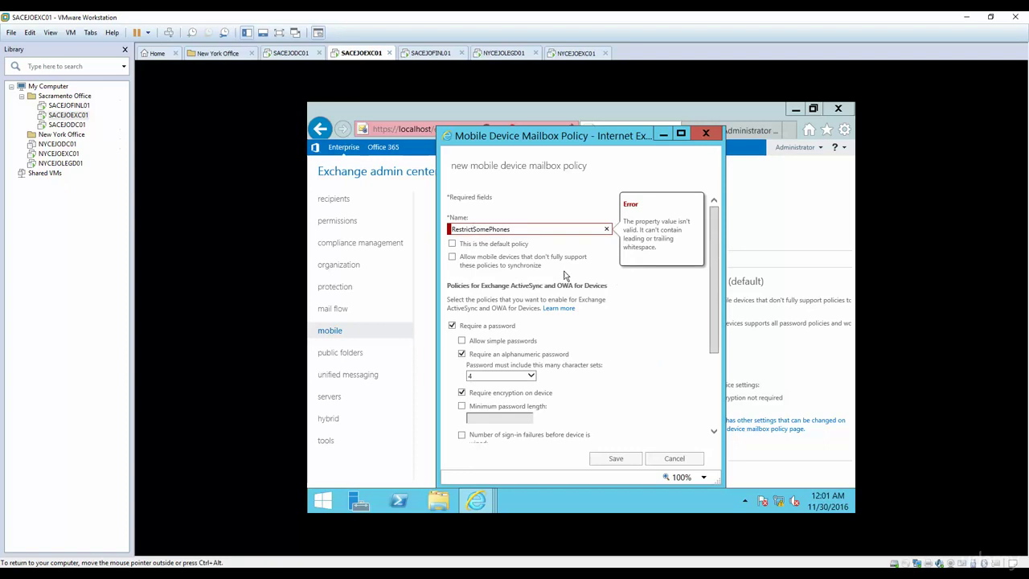
Rename the policy to 'Encrypt' and save it.
drag(518, 229, 432, 234)
key(BackSpace)
text(Encryptypt)
click(617, 459)
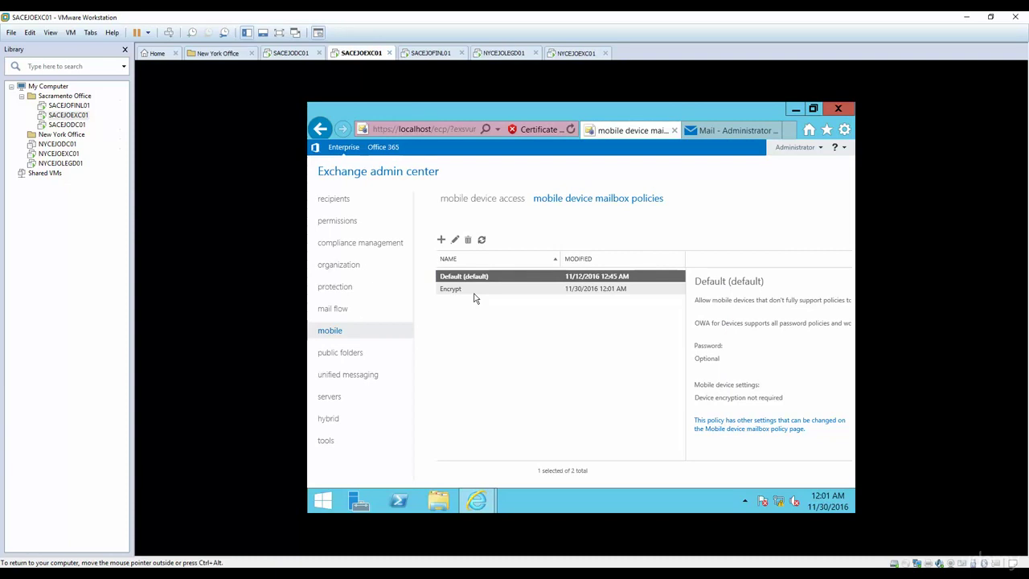
Switch to the mobile device access page showing the ActiveSync access settings.
click(488, 201)
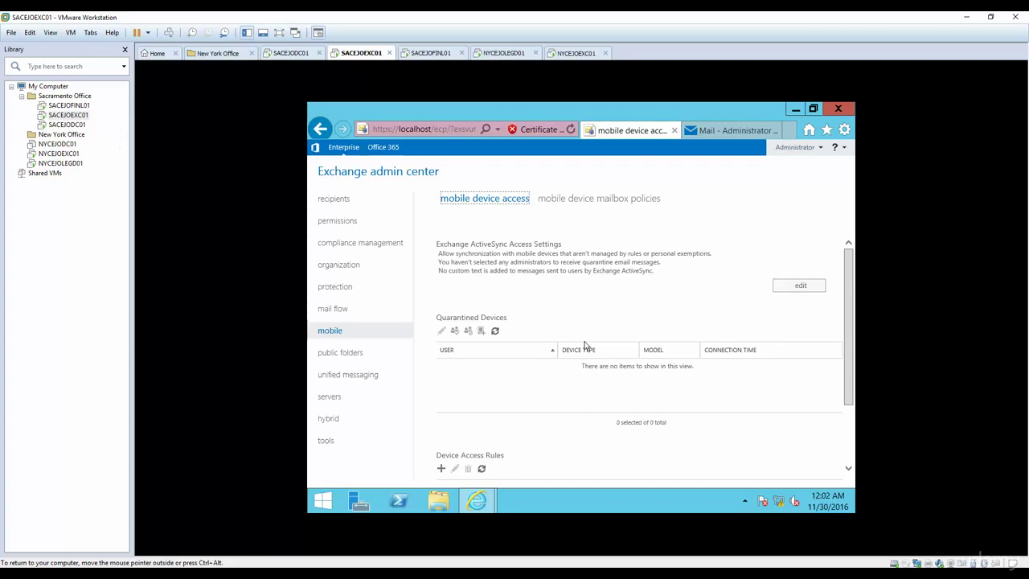
Edit the ActiveSync access settings to quarantine devices not managed by rules.
click(802, 288)
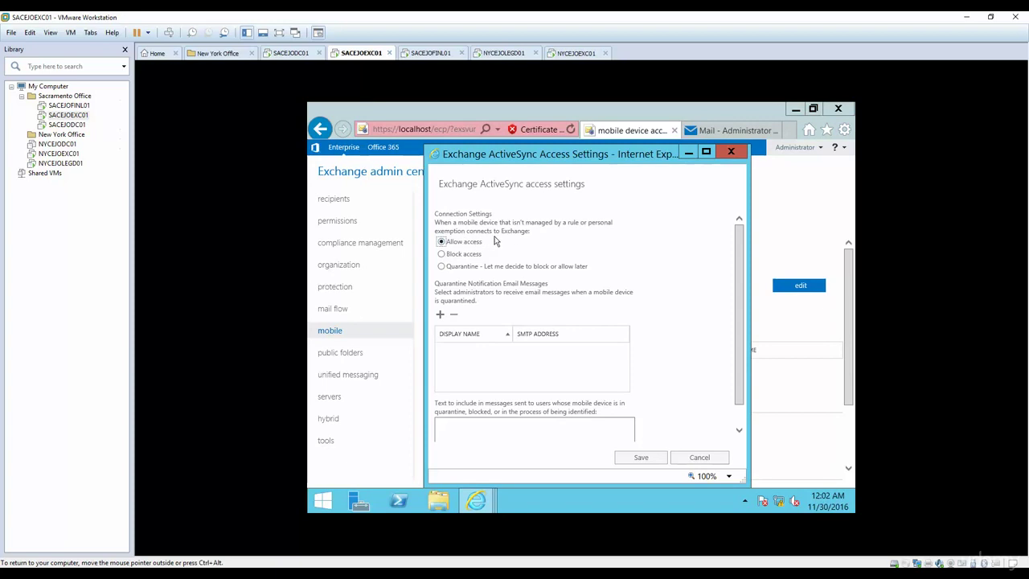
click(441, 266)
Add the Desktop Support account and the IT Manager as quarantine notification recipients.
click(439, 316)
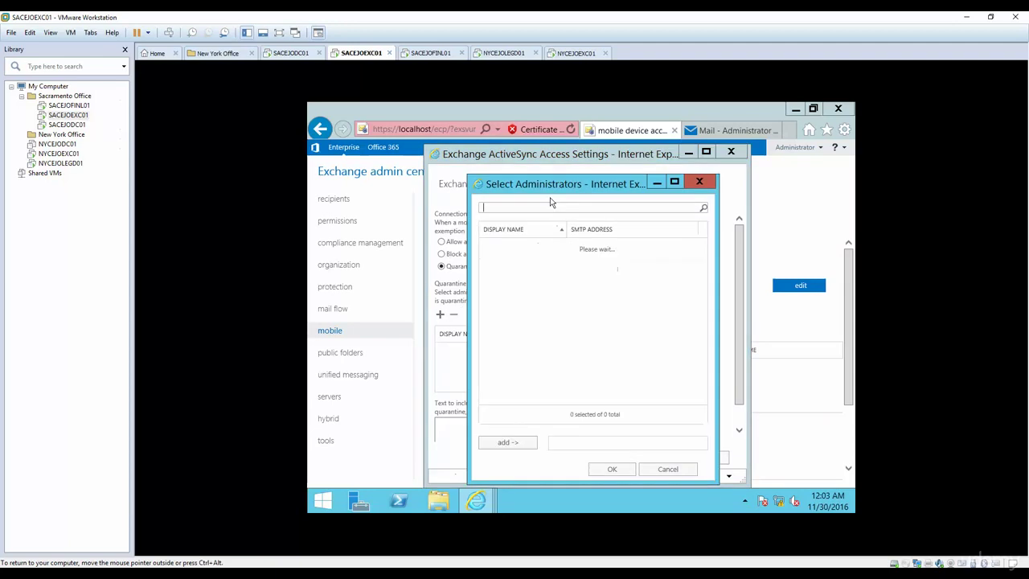
drag(550, 190, 545, 175)
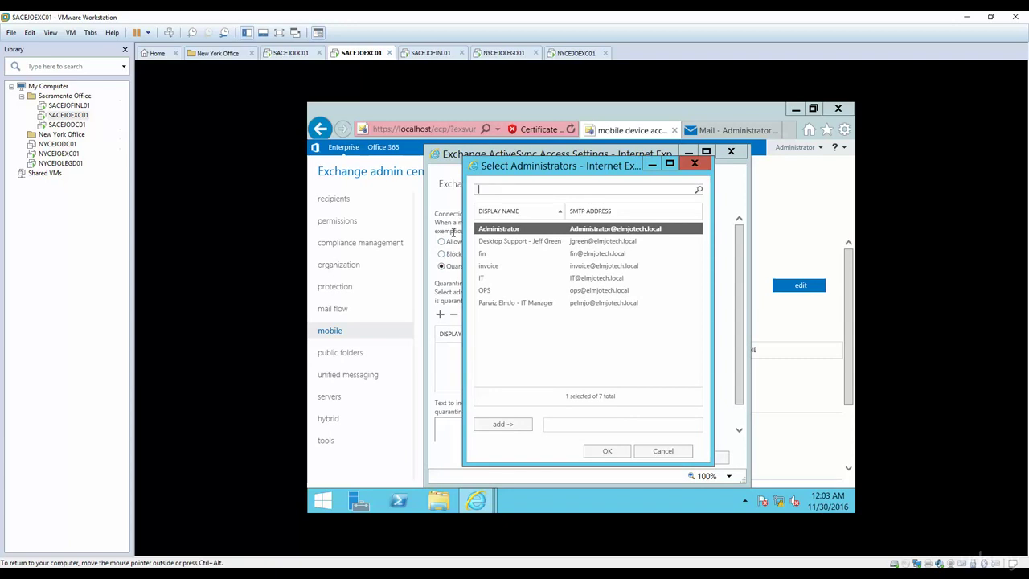
click(500, 242)
click(494, 424)
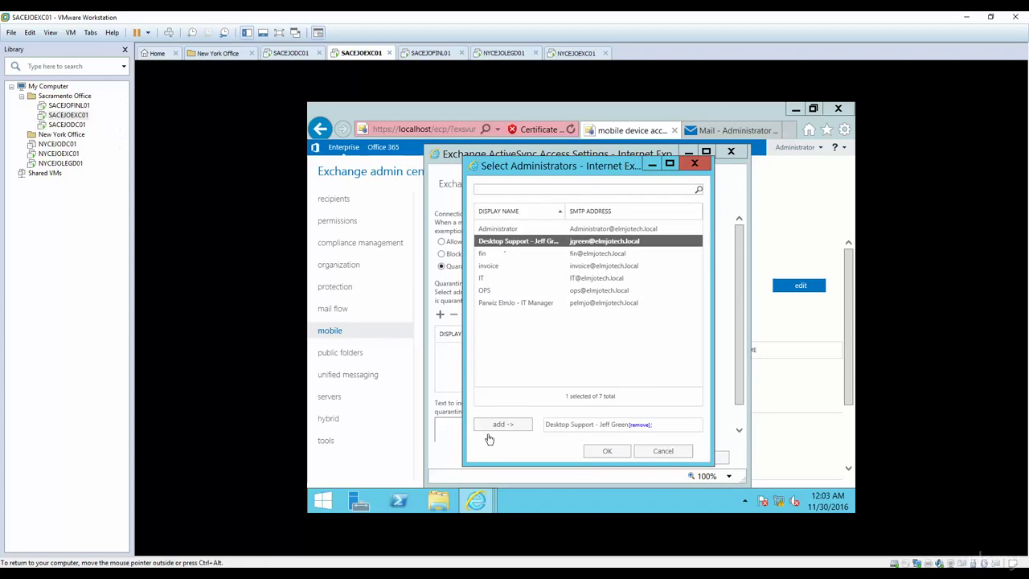
click(514, 302)
click(502, 424)
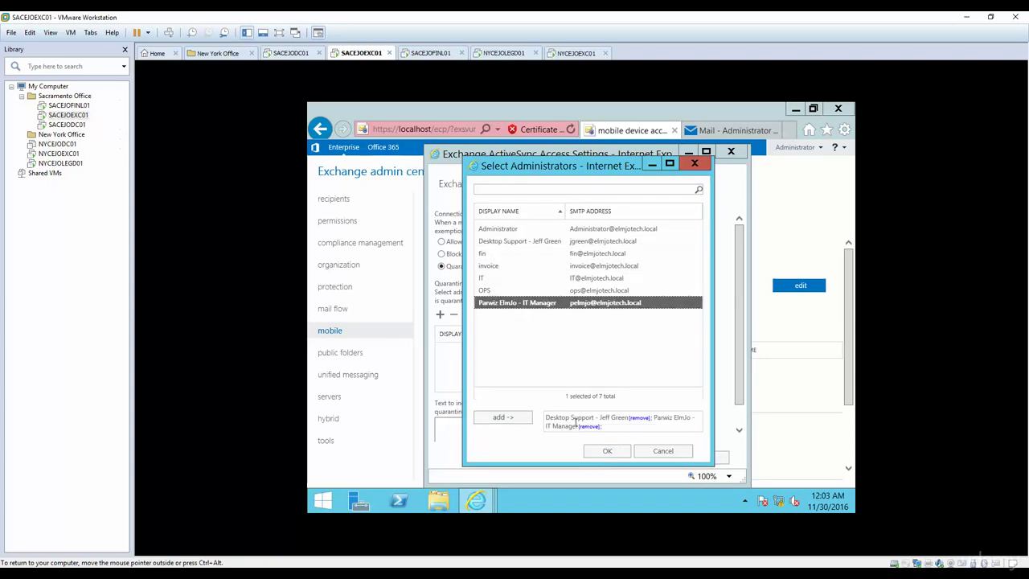
click(607, 451)
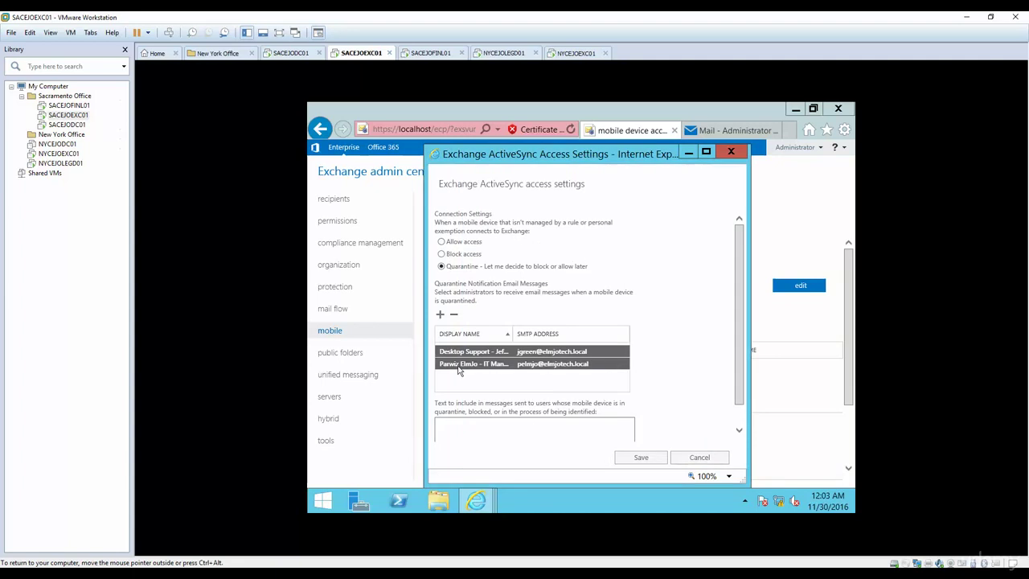
click(470, 426)
Enter a quarantine message telling users their mobile is blocked and to contact IT, then save.
text(Hi Usd)
key(BackSpace)
text(er your mobile is blovcke)
key(BackSpace)
key(BackSpace)
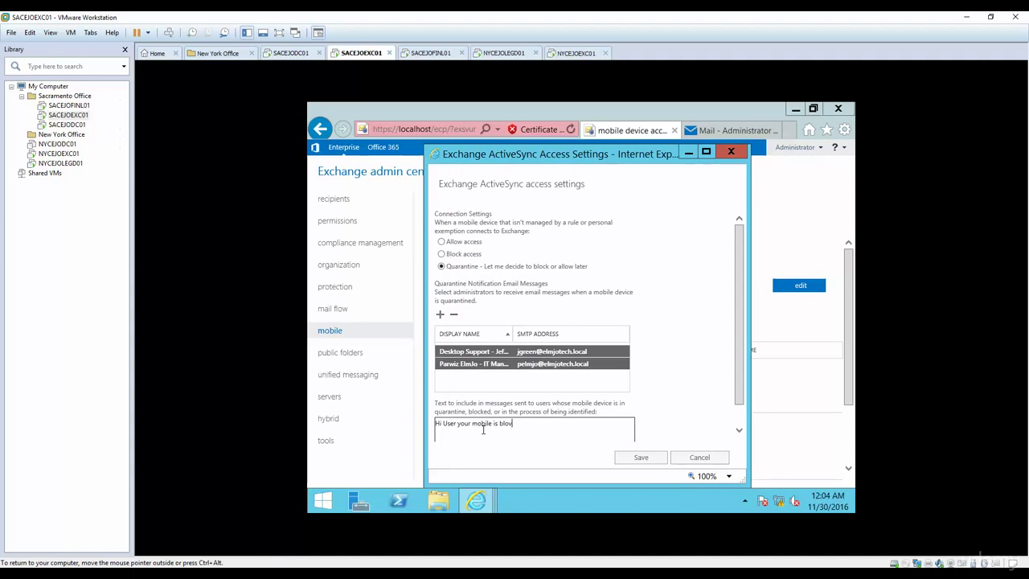
text(cked because you do not meet the requirement)
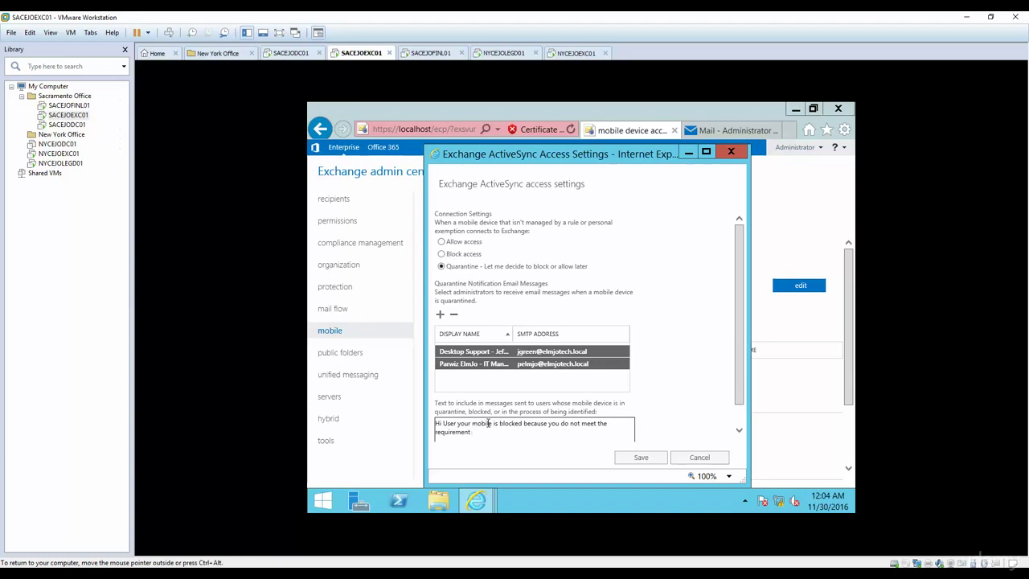
text( please contact 433 number or send email o)
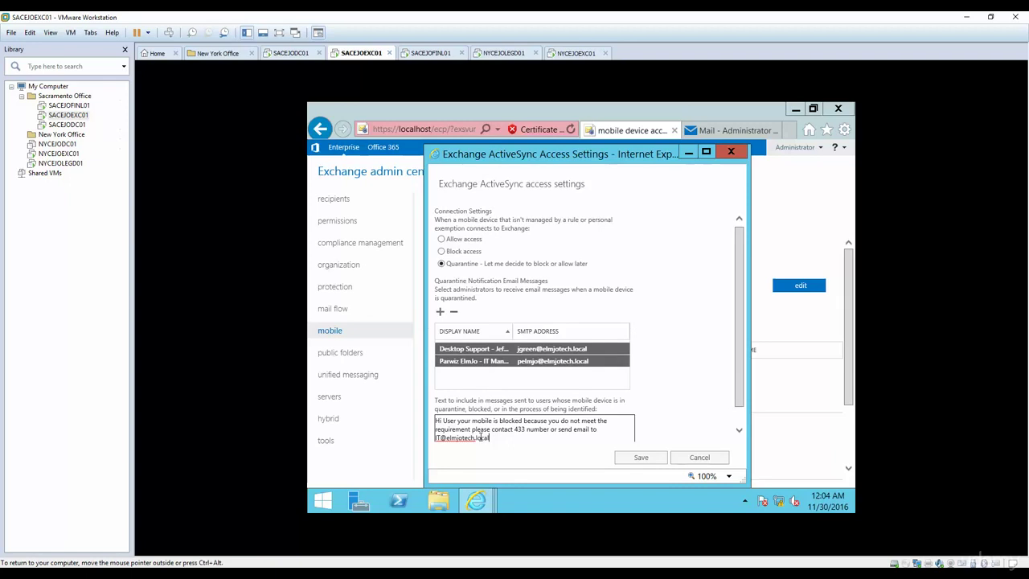
click(624, 457)
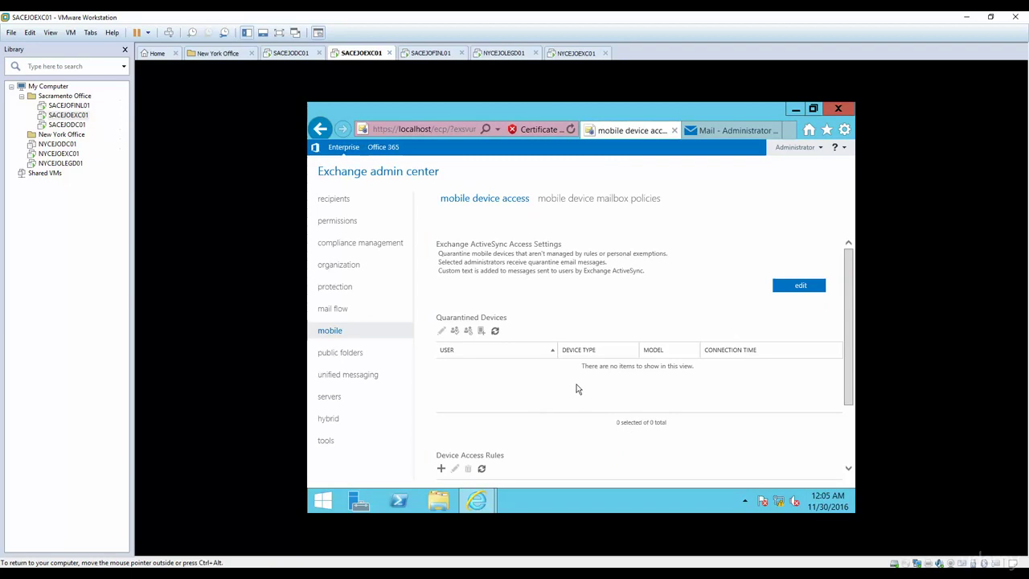
Scroll down the mobile device access page to the empty Device Access Rules table.
drag(849, 370, 852, 422)
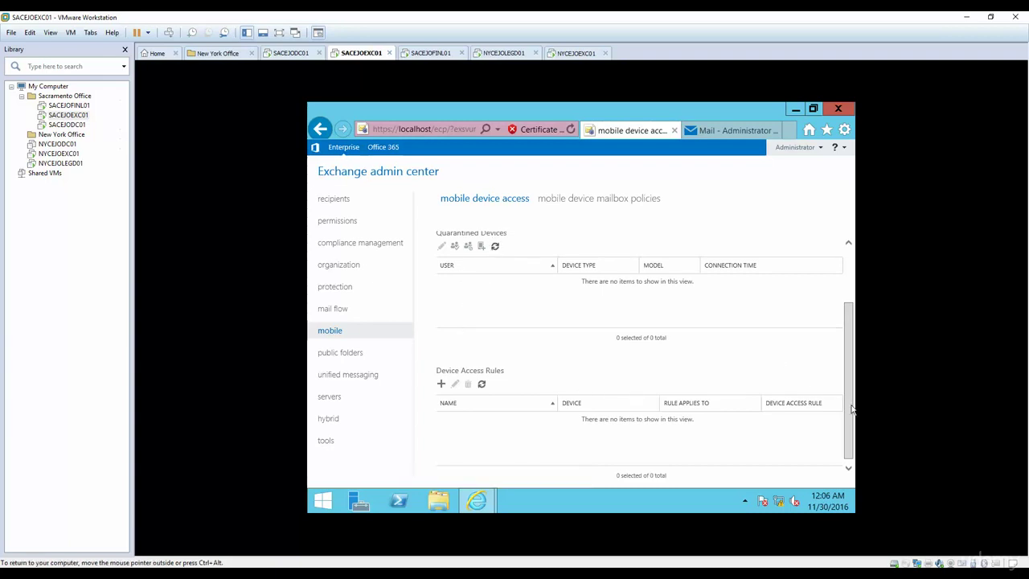
Create a new device access rule for All families and the EASProbeDeviceType model.
drag(850, 406, 849, 438)
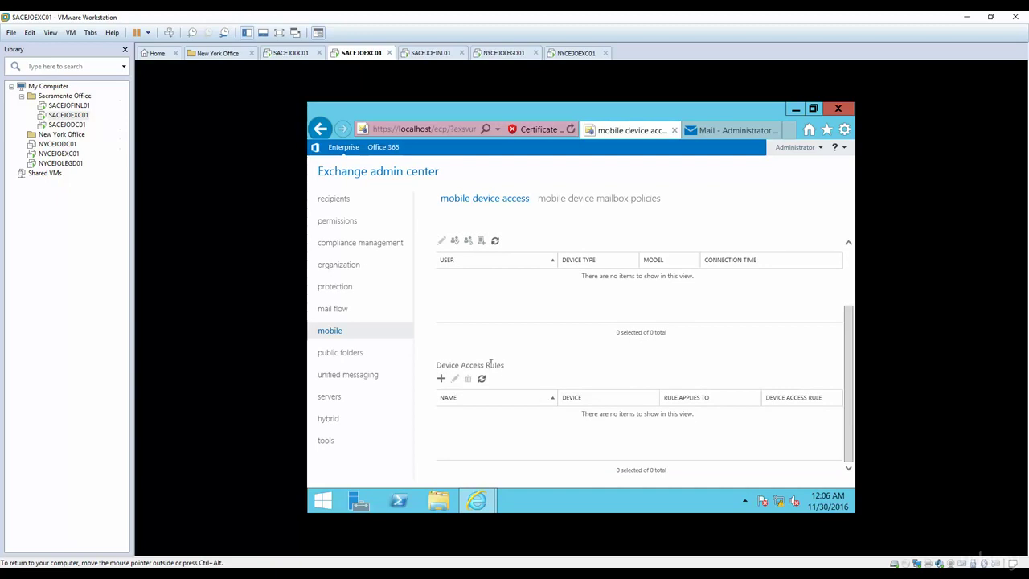
click(440, 377)
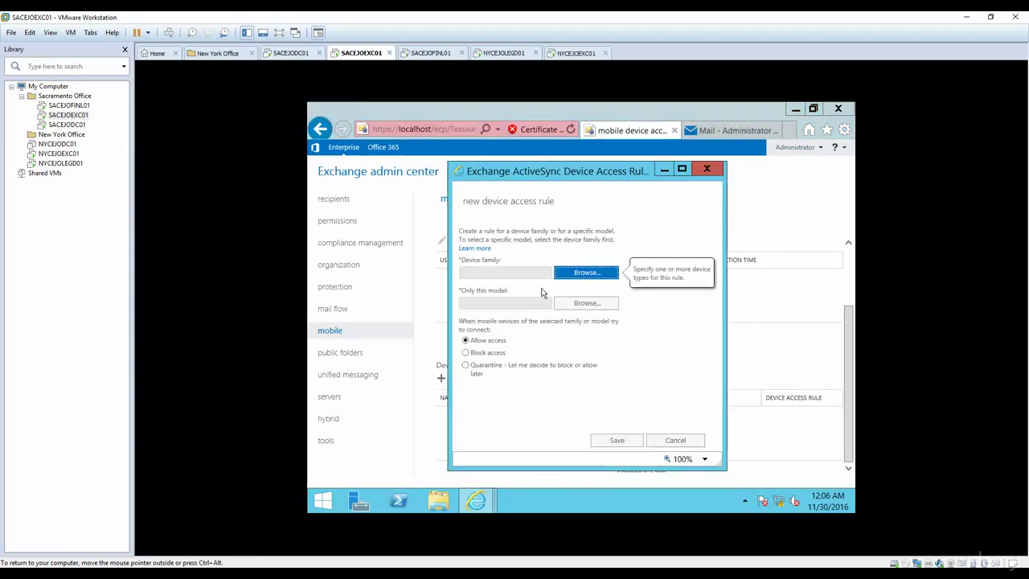
click(578, 275)
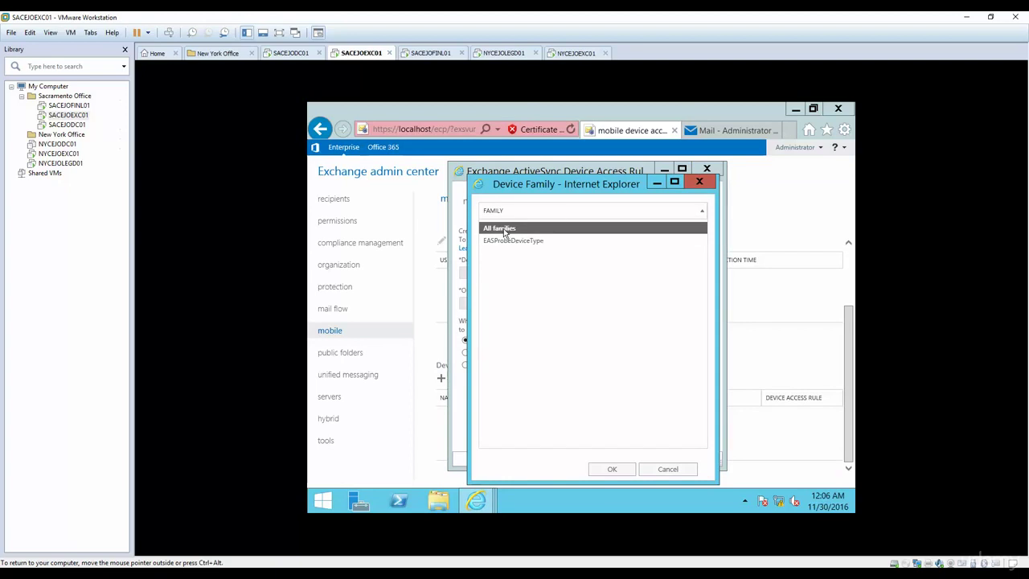
double_click(510, 232)
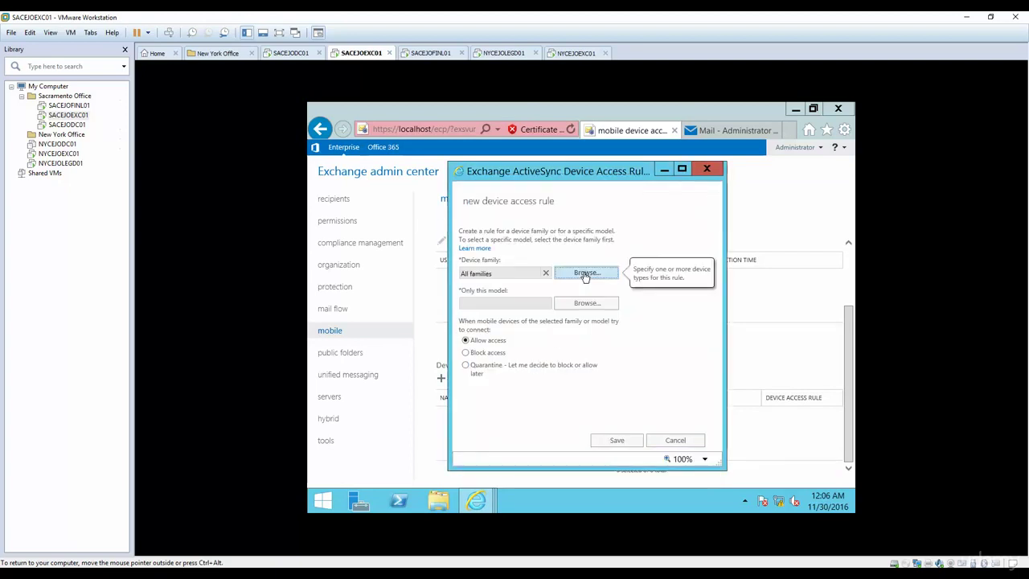
click(586, 274)
double_click(517, 241)
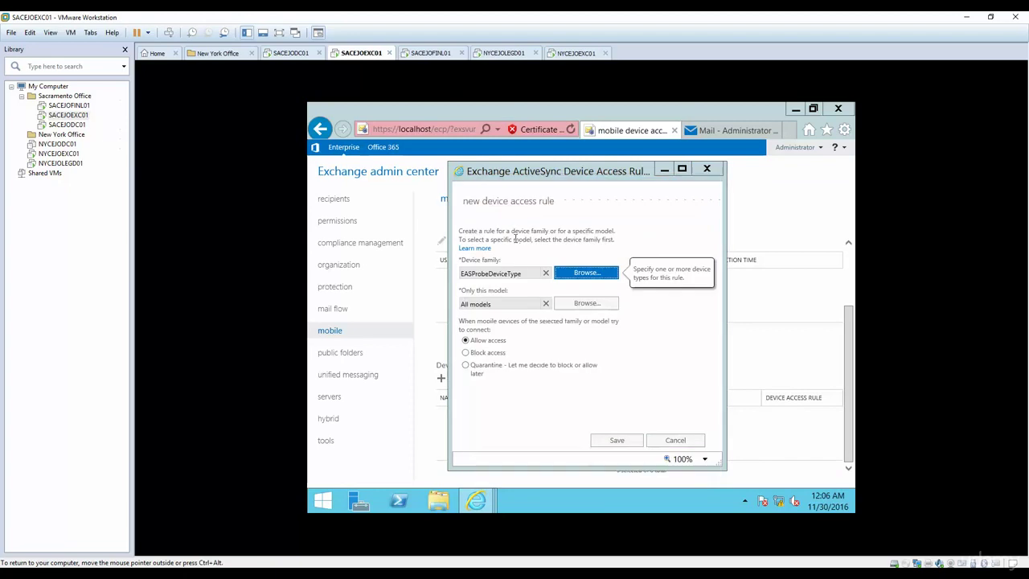
click(585, 273)
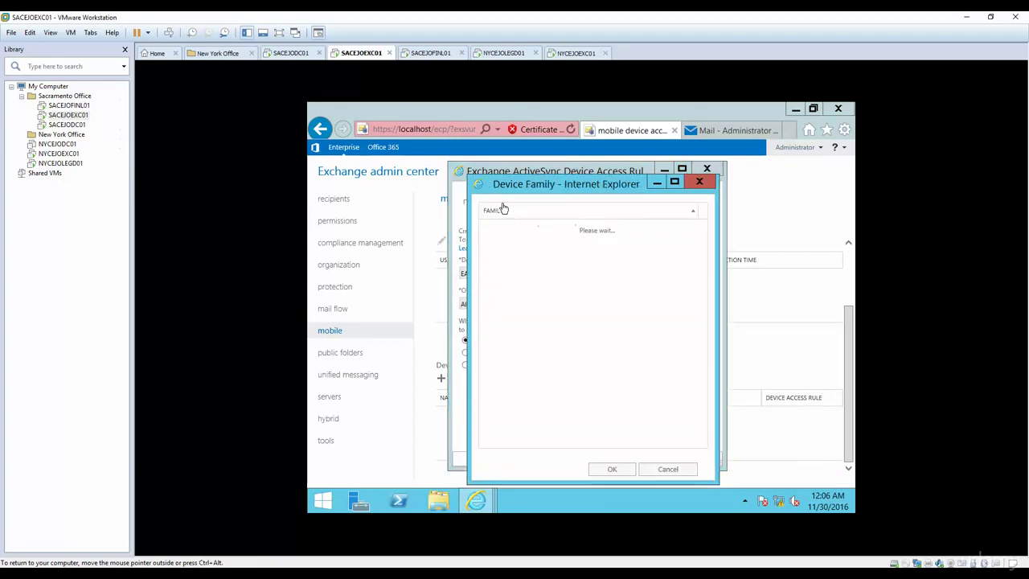
double_click(508, 241)
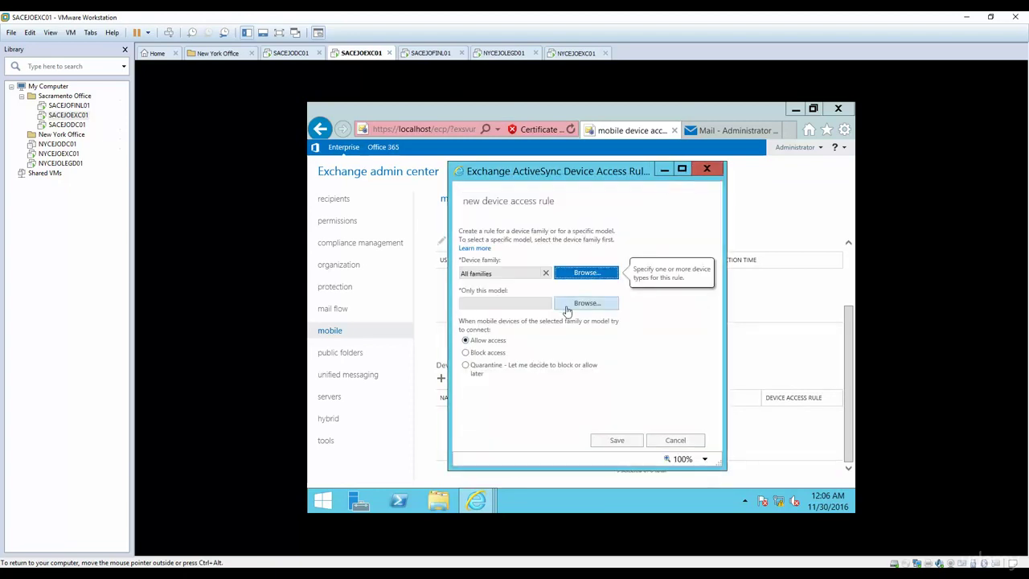
click(573, 305)
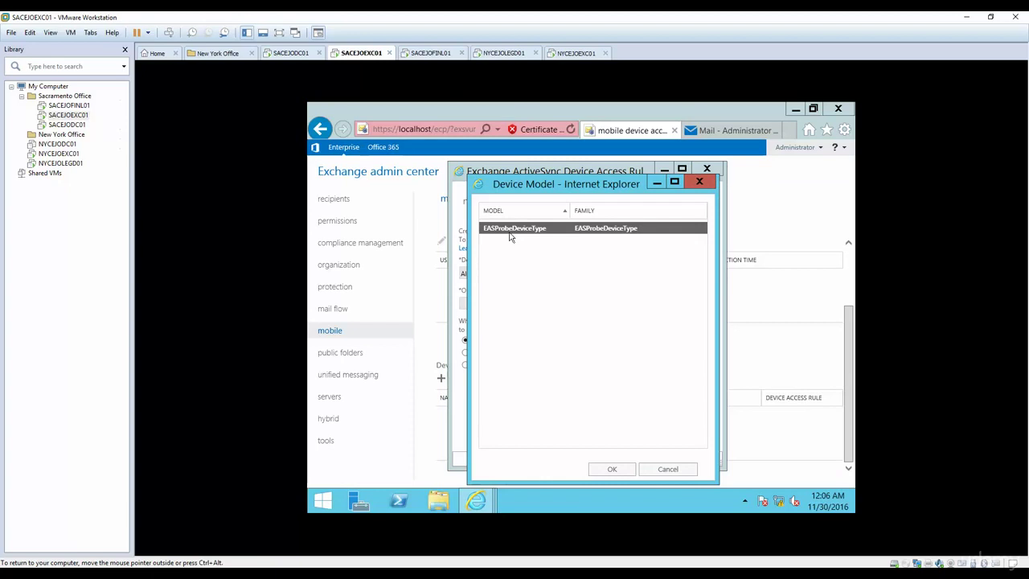
double_click(510, 230)
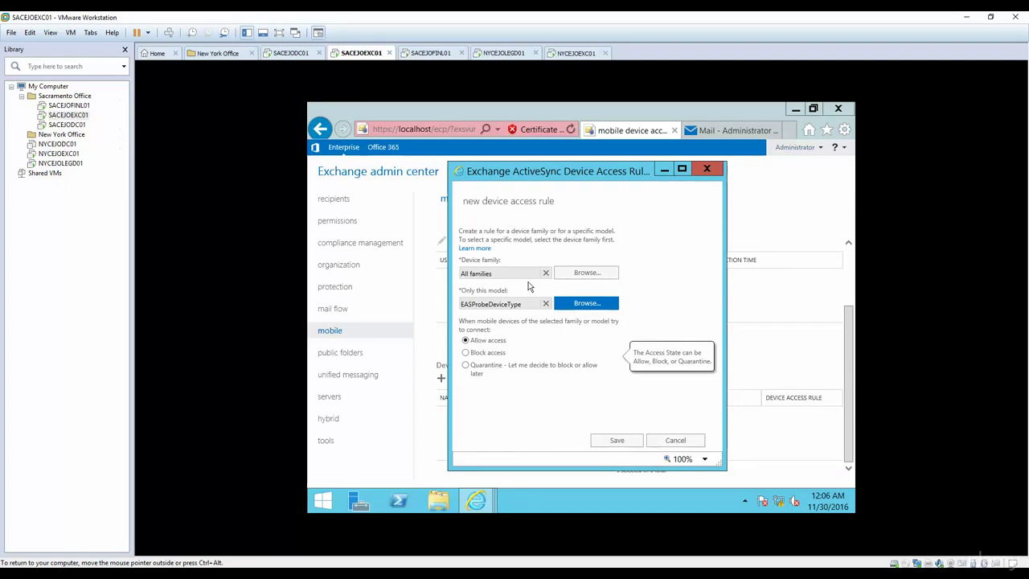
click(584, 273)
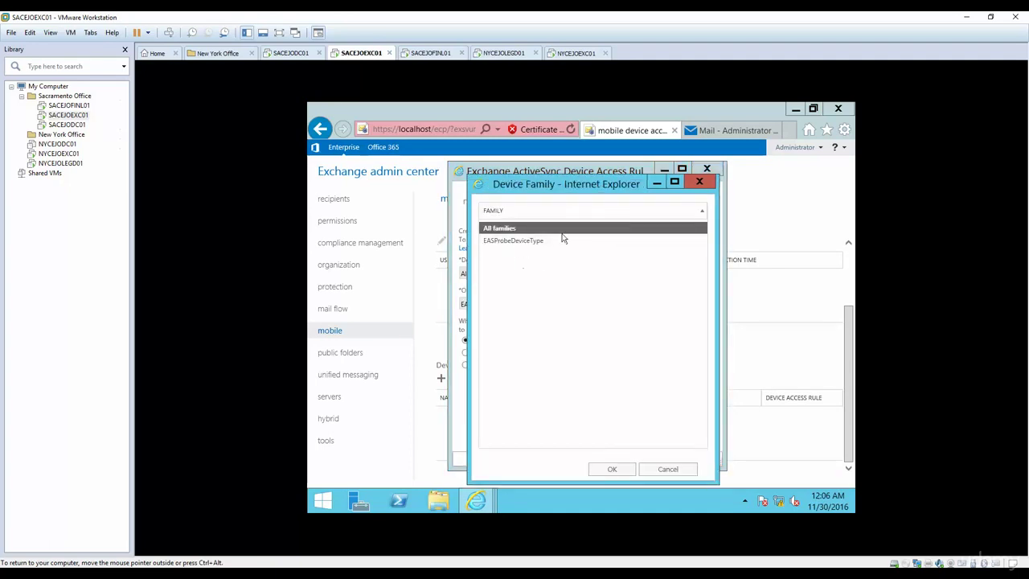
Close the device family picker unchanged and save the Allow rule for EASProbeDeviceType.
click(611, 212)
click(611, 212)
click(673, 469)
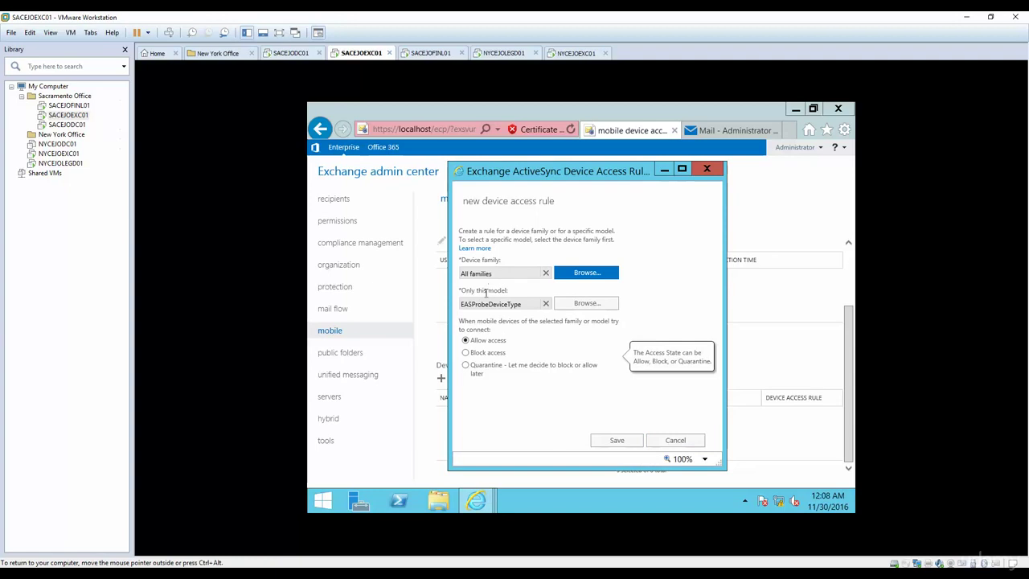
click(616, 440)
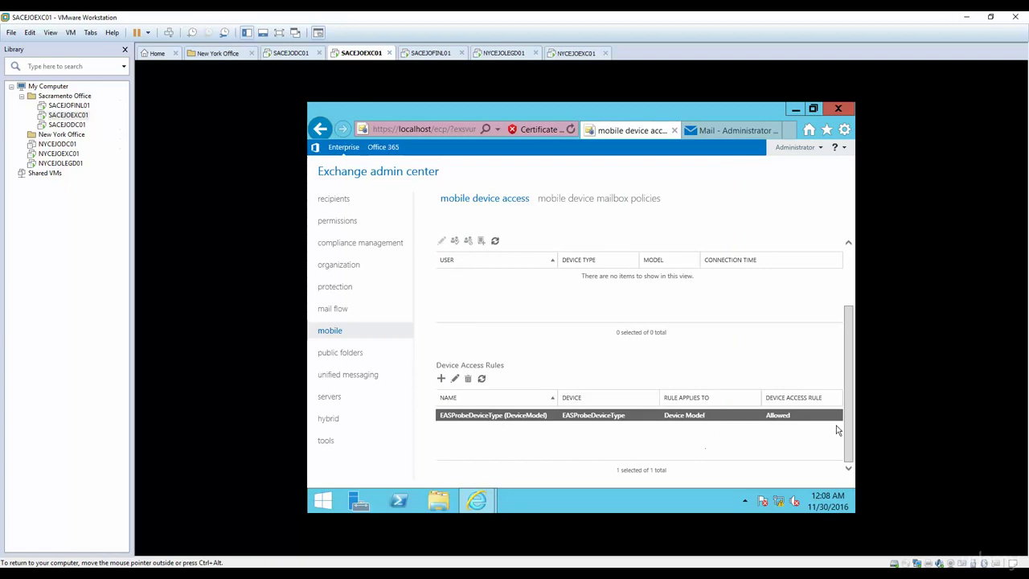
From the mailboxes list, select the IT Manager's mailbox and open it for editing.
drag(850, 430, 850, 351)
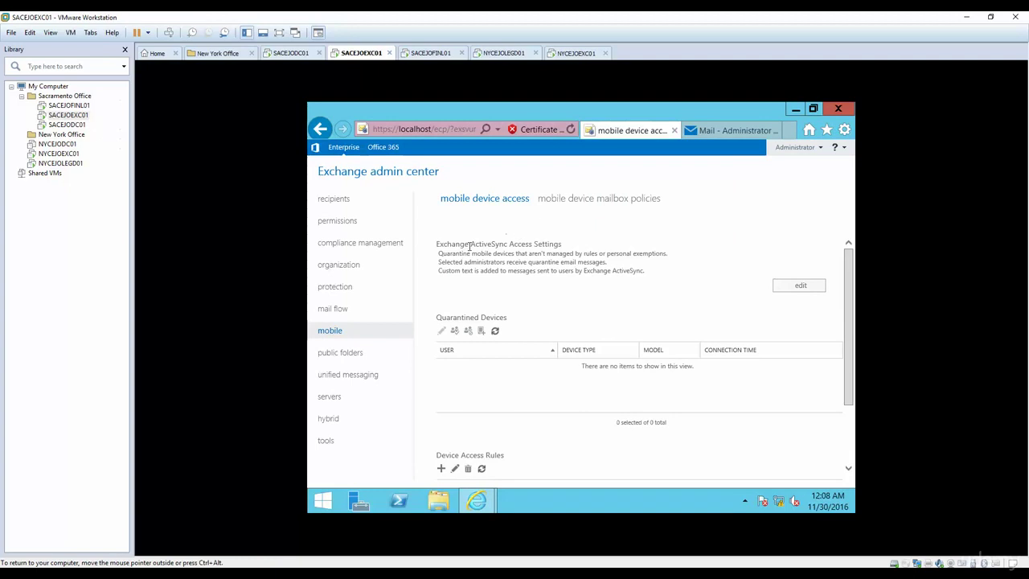
click(344, 200)
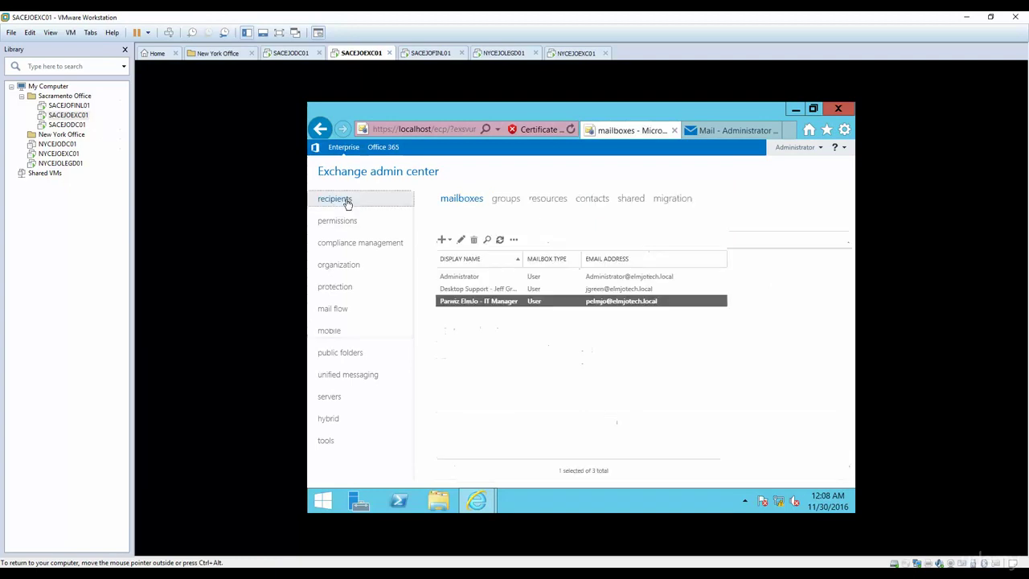
click(474, 290)
click(477, 304)
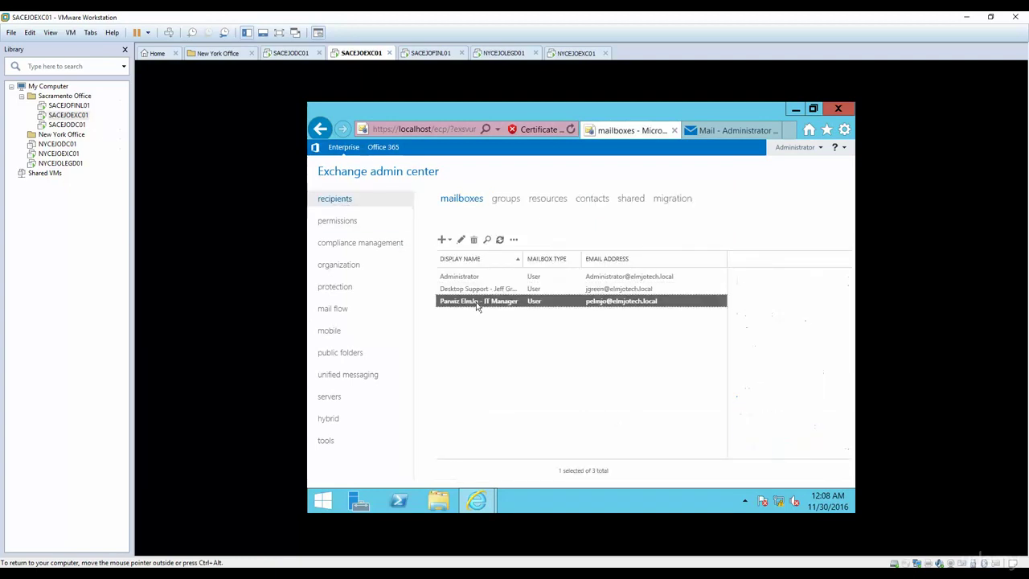
click(460, 239)
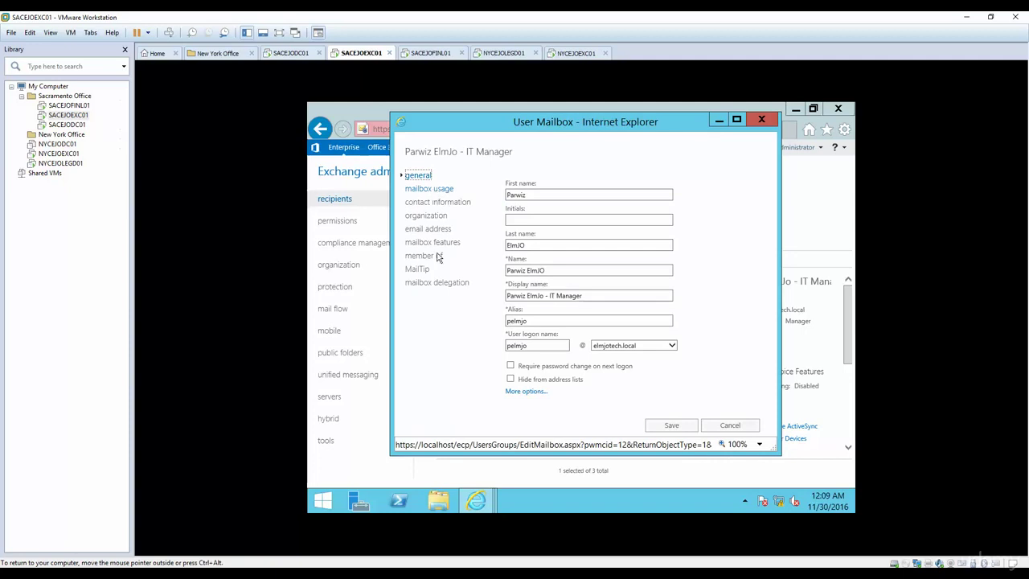
Assign the Encrypt mobile device mailbox policy to the IT Manager's mailbox and save it.
click(430, 202)
click(428, 219)
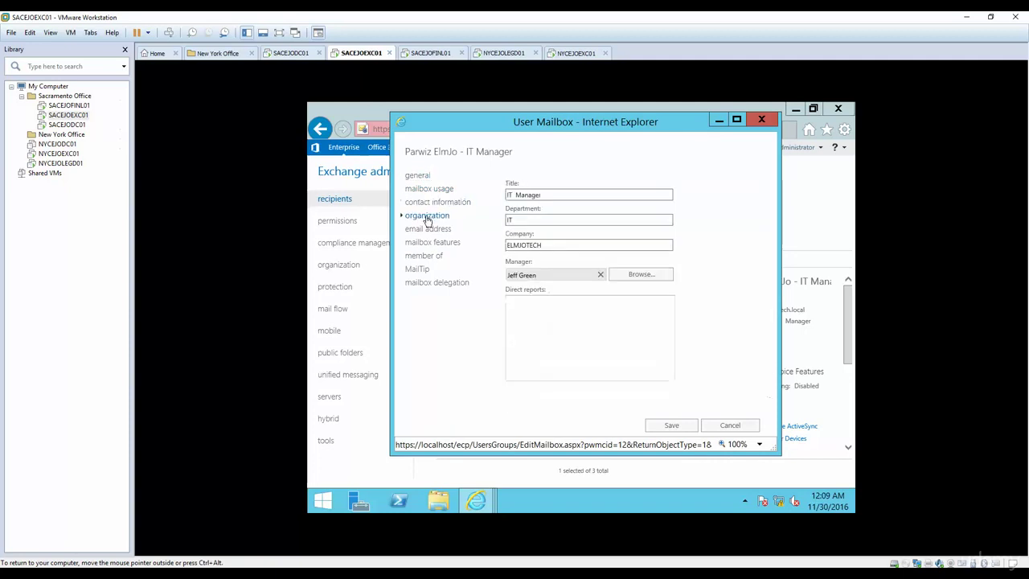
click(430, 243)
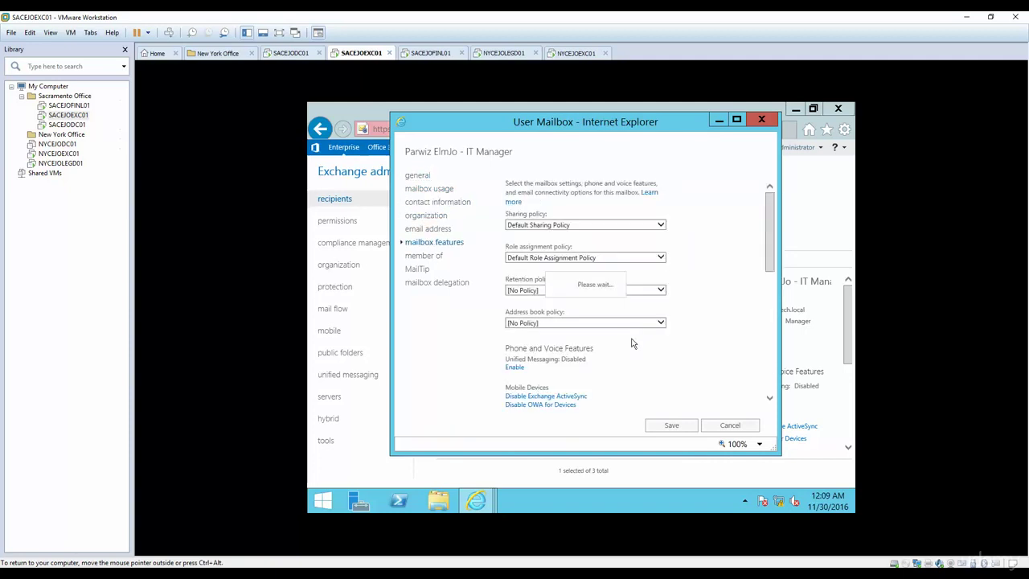
drag(774, 235, 775, 272)
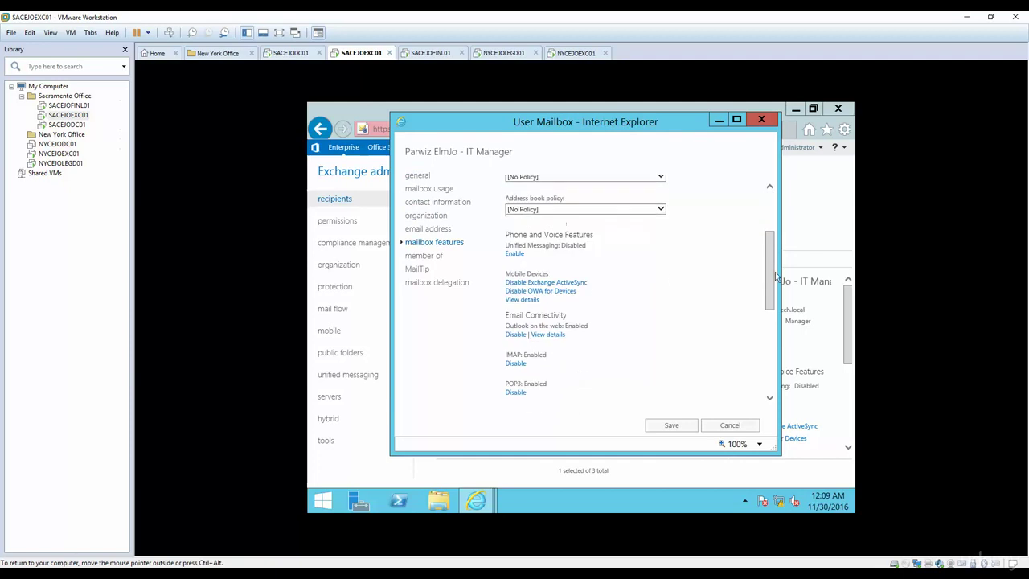
click(522, 299)
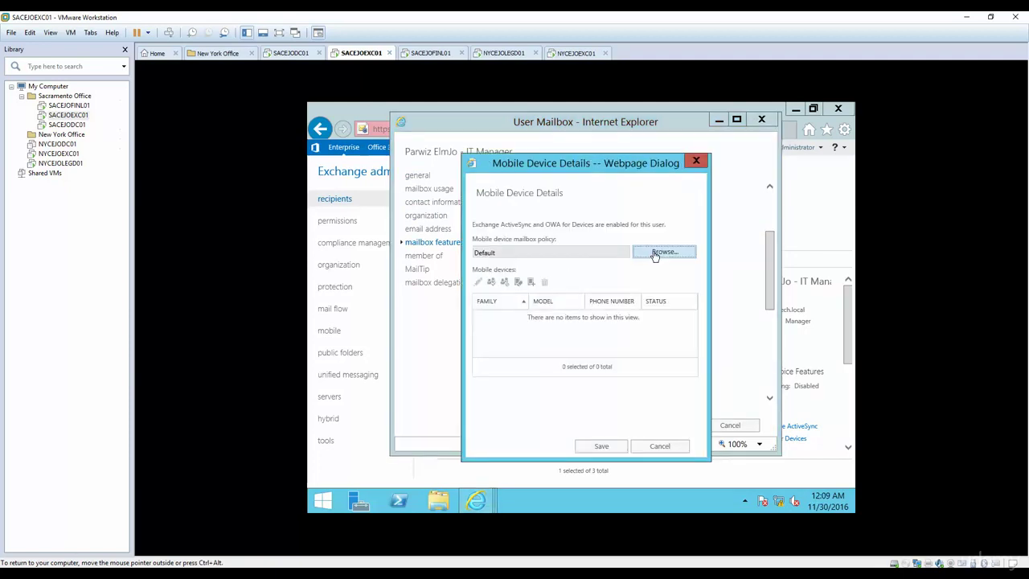
click(654, 254)
click(451, 250)
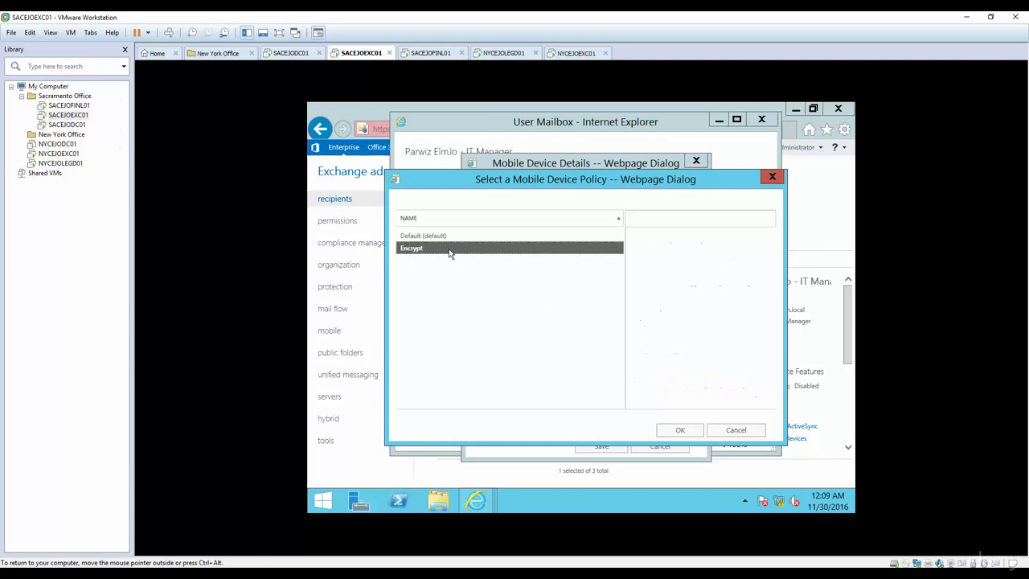
click(680, 430)
click(610, 447)
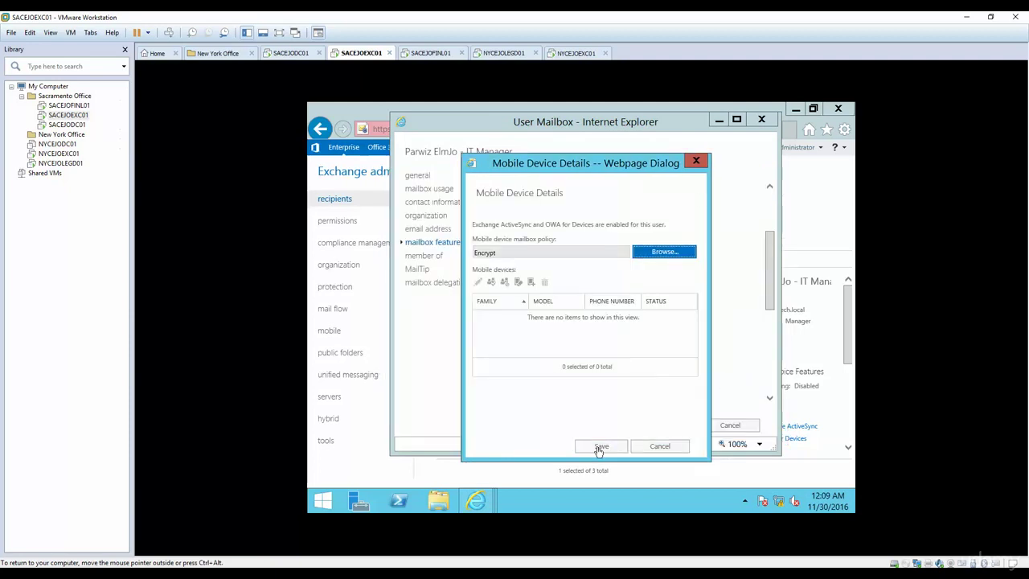
click(681, 428)
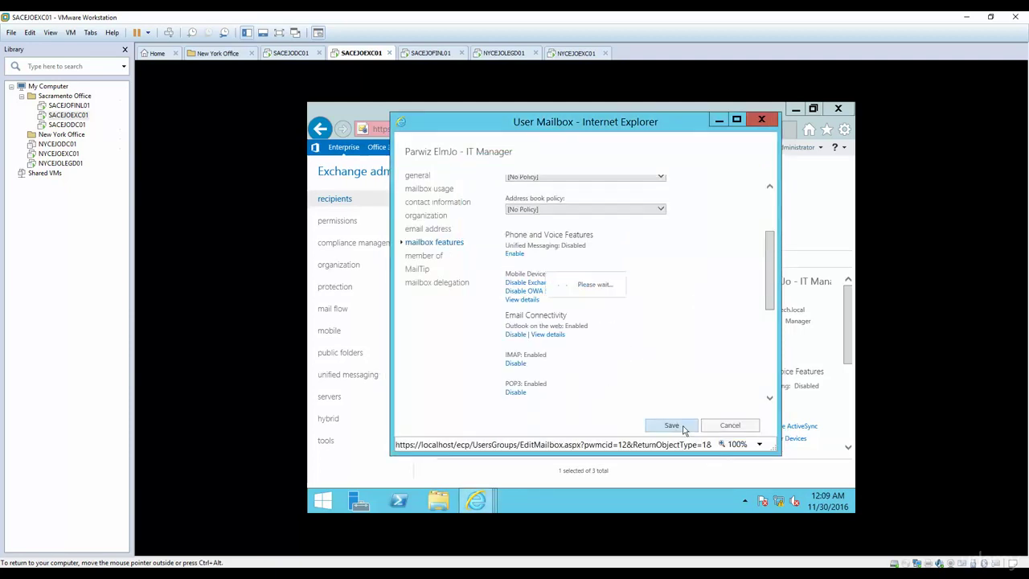